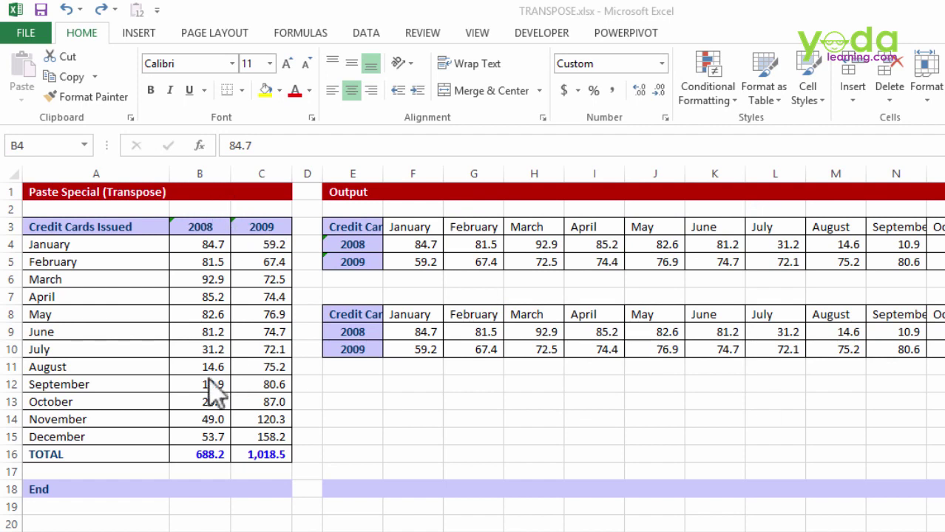
# Step: Copy the credit cards table A3:C16 and paste it transposed at E12 using Paste Special with the All and Transpose options
pyautogui.click(199, 352)
pyautogui.moveTo(80, 226); pyautogui.dragTo(264, 453)
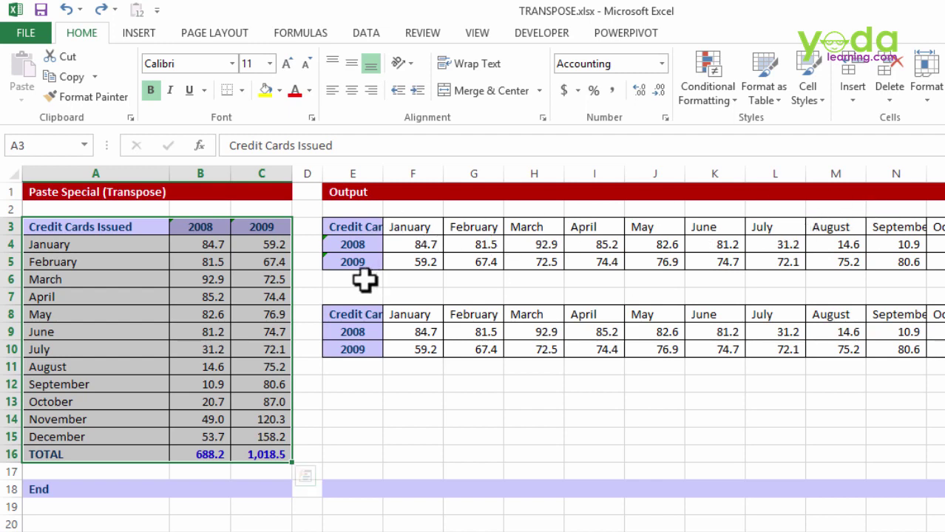
pyautogui.hotkey('ctrl', 'c')
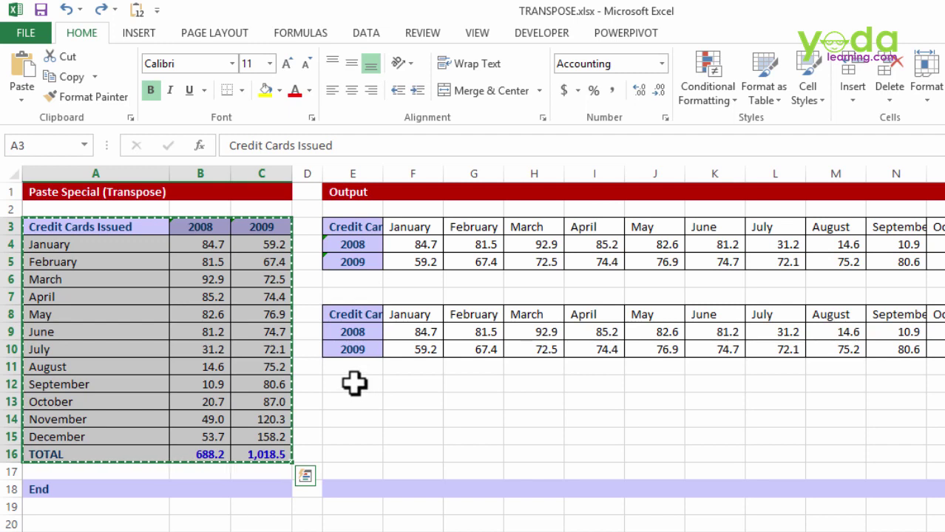
pyautogui.click(354, 382)
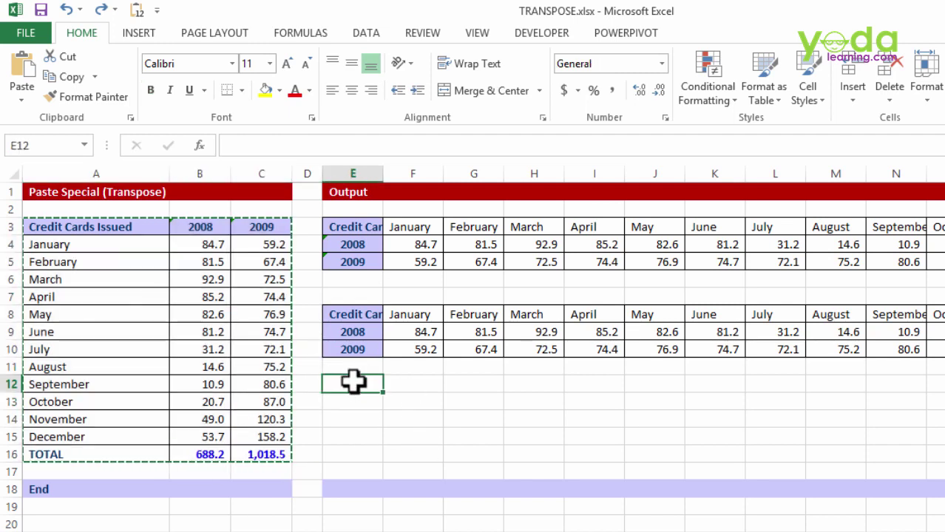
pyautogui.rightClick(354, 382)
pyautogui.click(444, 133)
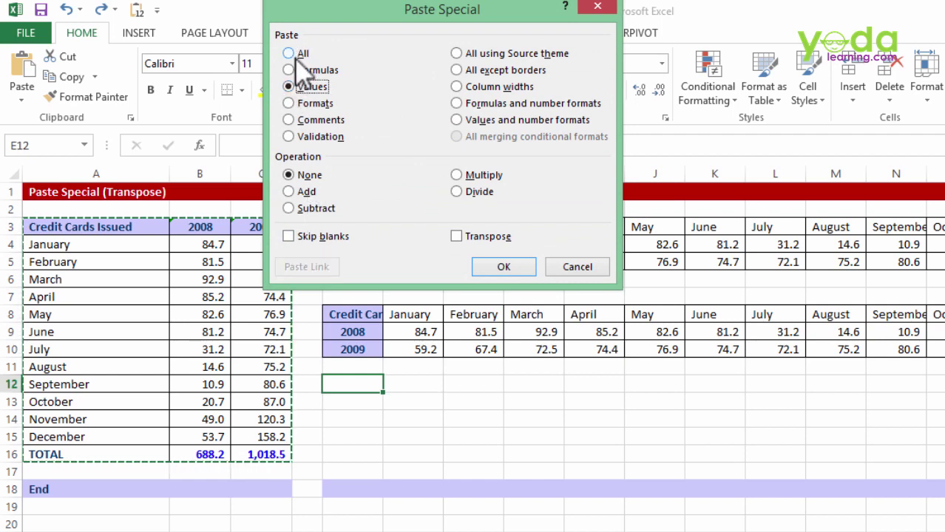
pyautogui.click(288, 54)
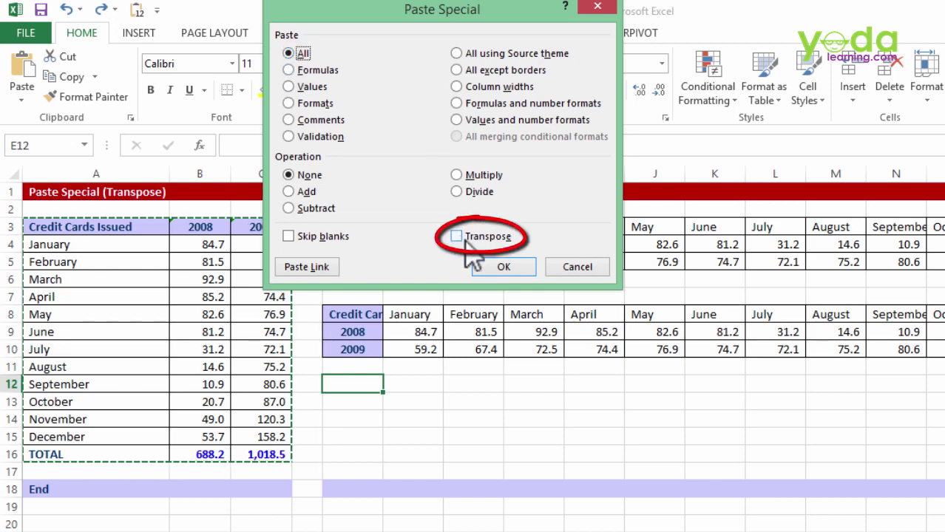
pyautogui.click(514, 268)
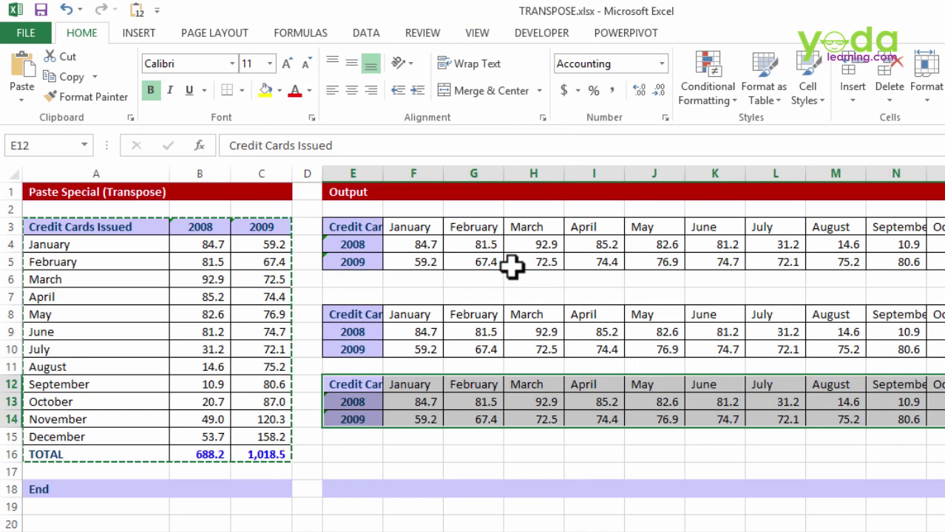
# Step: Set the January 2008 value in B4 to 1000 and inspect the formula in the matching output cell F9
pyautogui.click(211, 243)
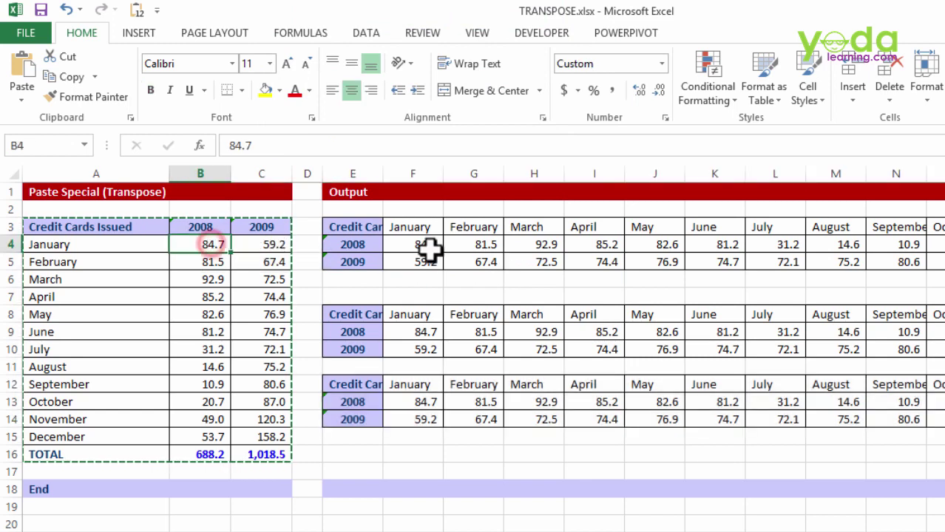
pyautogui.write('1000')
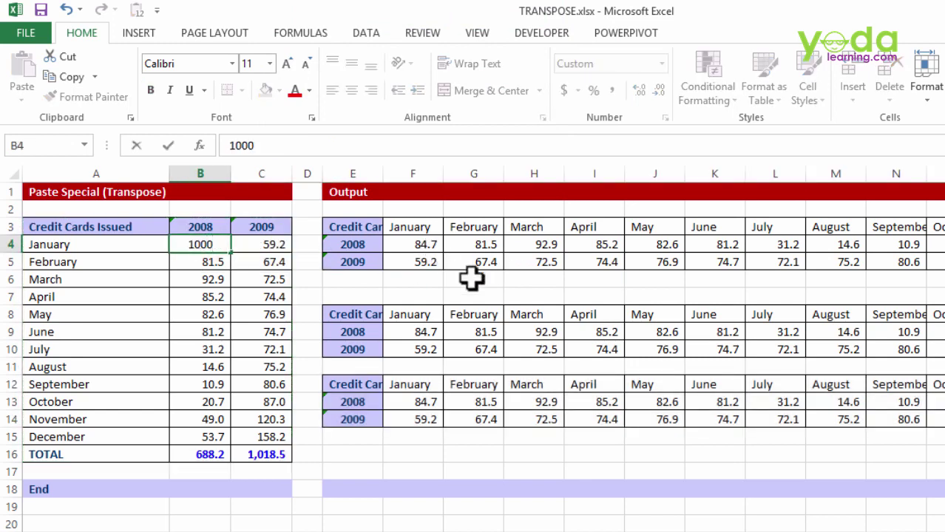
pyautogui.click(204, 294)
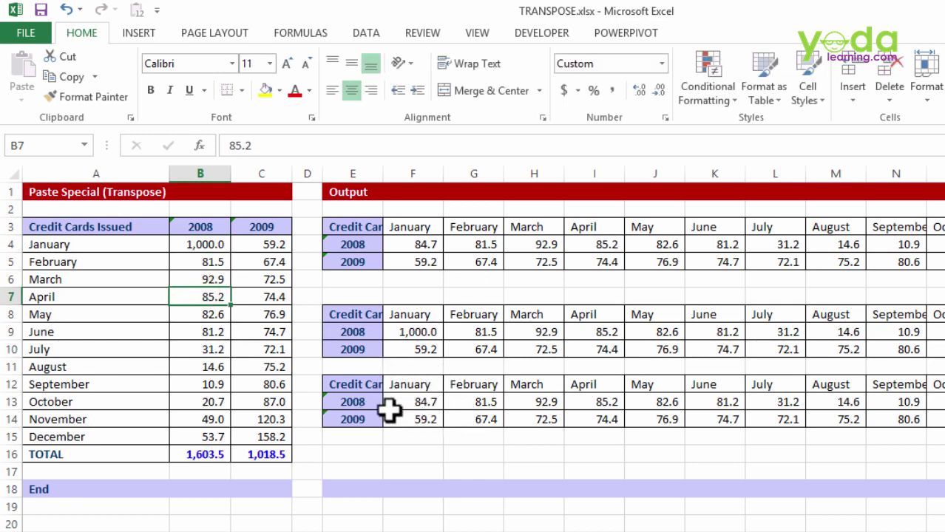
pyautogui.click(432, 330)
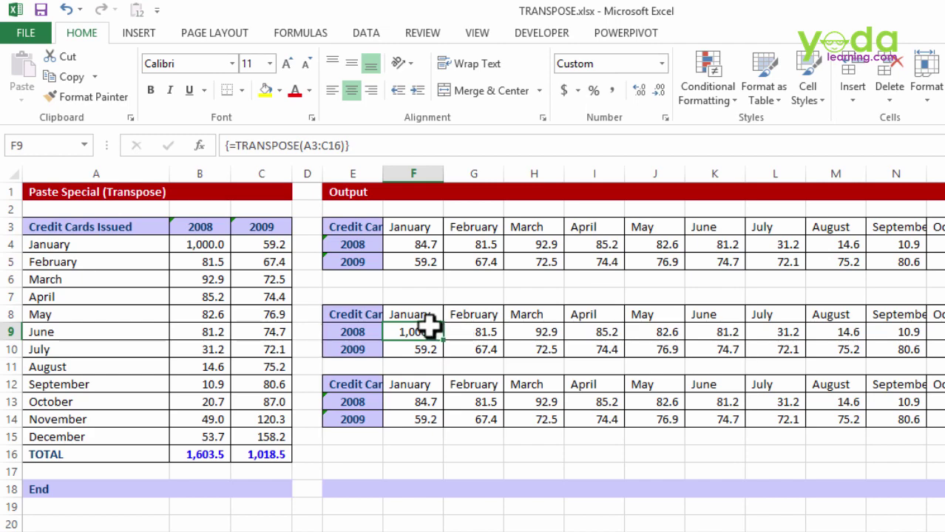
# Step: Enter the trial values 1, 2 and 3 down cells A20:A22 below the End row
pyautogui.keyDown('ctrl'); pyautogui.scroll(1, 369, 377); pyautogui.keyUp('ctrl')
pyautogui.scroll(-2, 306, 432)
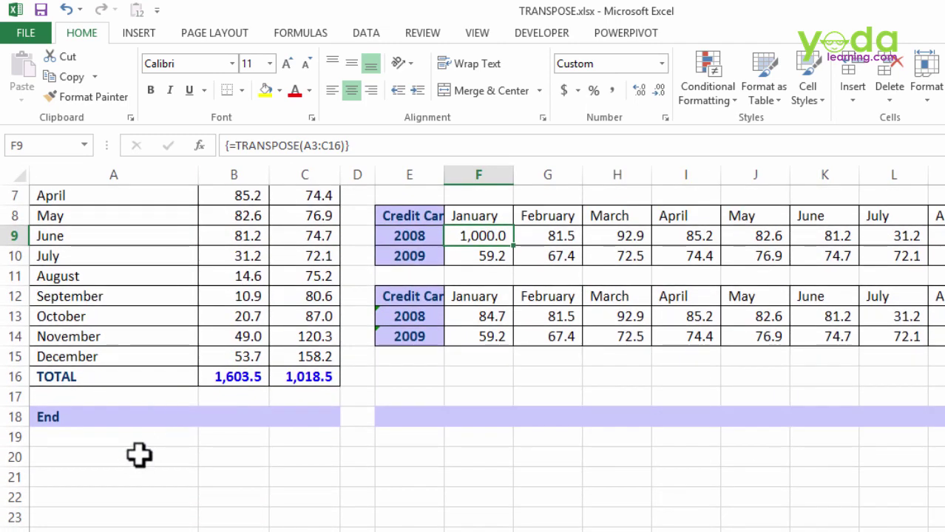
pyautogui.click(138, 455)
pyautogui.write('1')
pyautogui.press('Return')
pyautogui.write('2')
pyautogui.press('Return')
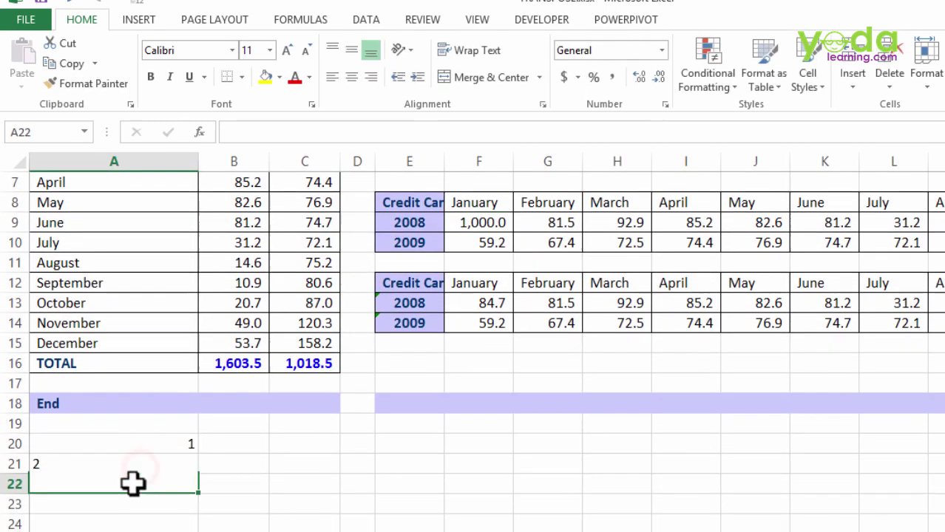
pyautogui.write('3')
pyautogui.click(211, 522)
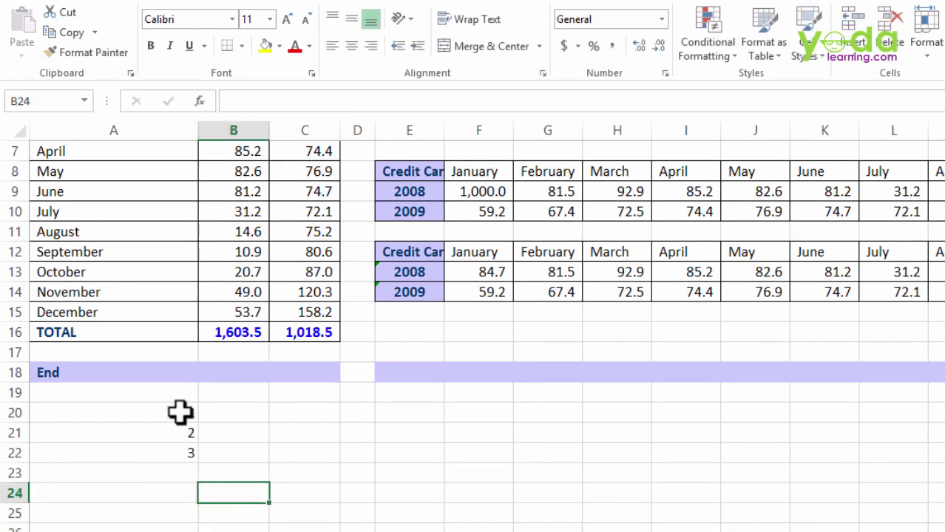
# Step: Compare the vertical source range A20:A22 with the horizontal destination range E20:G20
pyautogui.click(179, 442)
pyautogui.moveTo(180, 413); pyautogui.dragTo(180, 449)
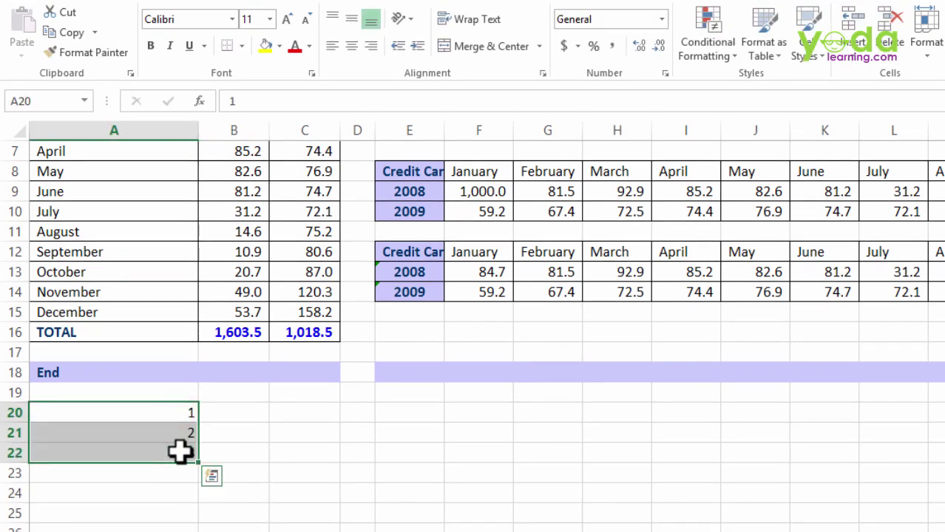
pyautogui.click(409, 414)
pyautogui.moveTo(409, 412); pyautogui.dragTo(542, 411)
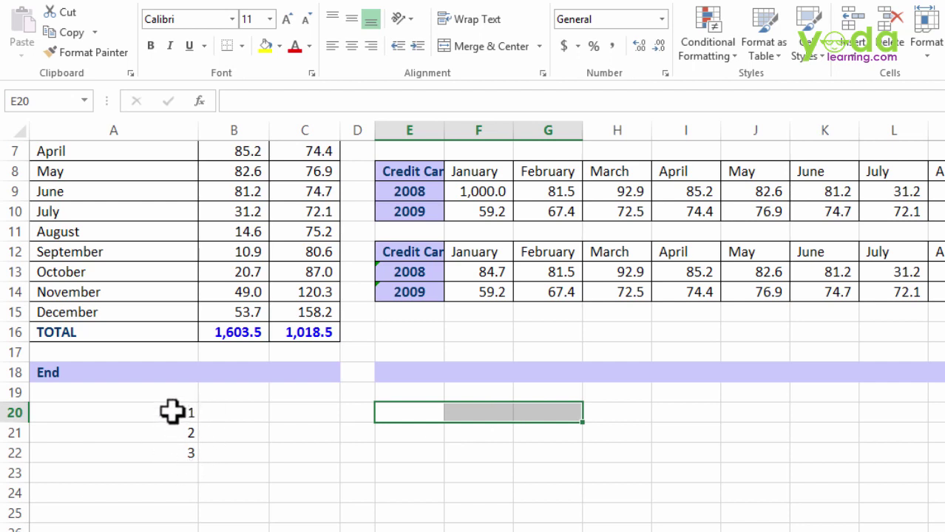
pyautogui.moveTo(172, 411); pyautogui.dragTo(164, 447)
pyautogui.moveTo(405, 409); pyautogui.dragTo(554, 412)
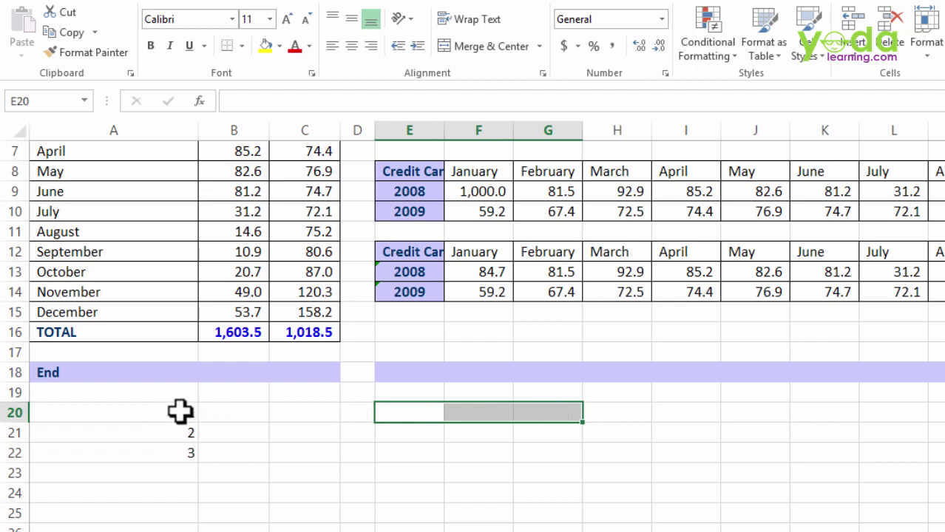
pyautogui.click(183, 414)
pyautogui.click(174, 431)
pyautogui.click(174, 452)
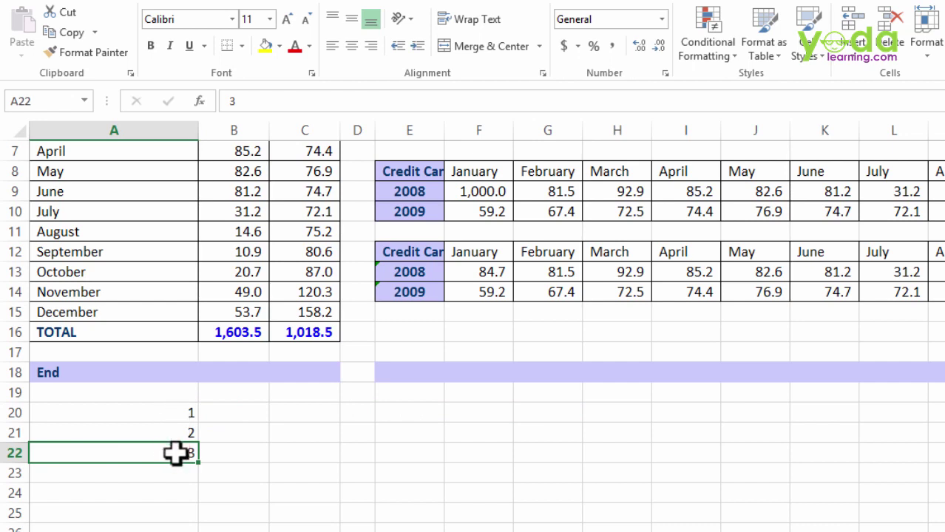
# Step: Enter the array formula =TRANSPOSE(A20:A22) across cells E20:G20
pyautogui.moveTo(400, 412); pyautogui.dragTo(534, 404)
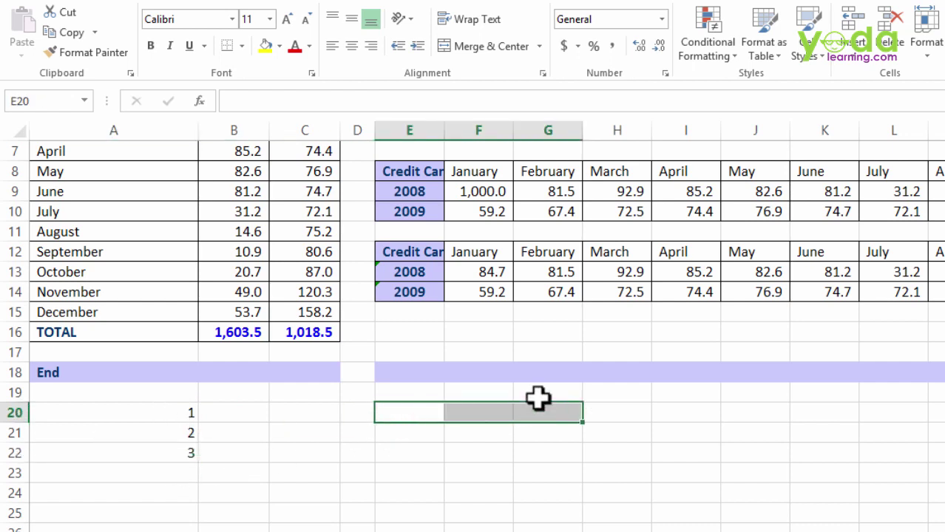
pyautogui.write('=trans')
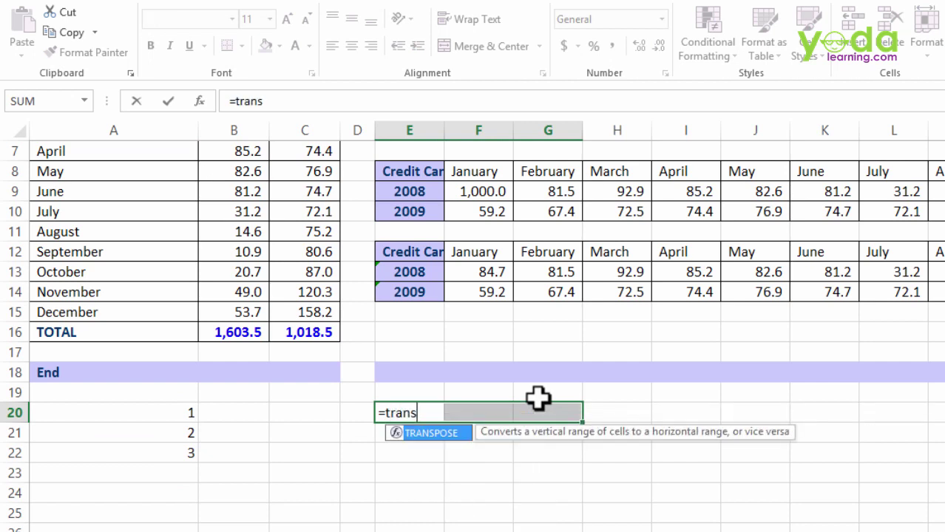
pyautogui.press('Tab')
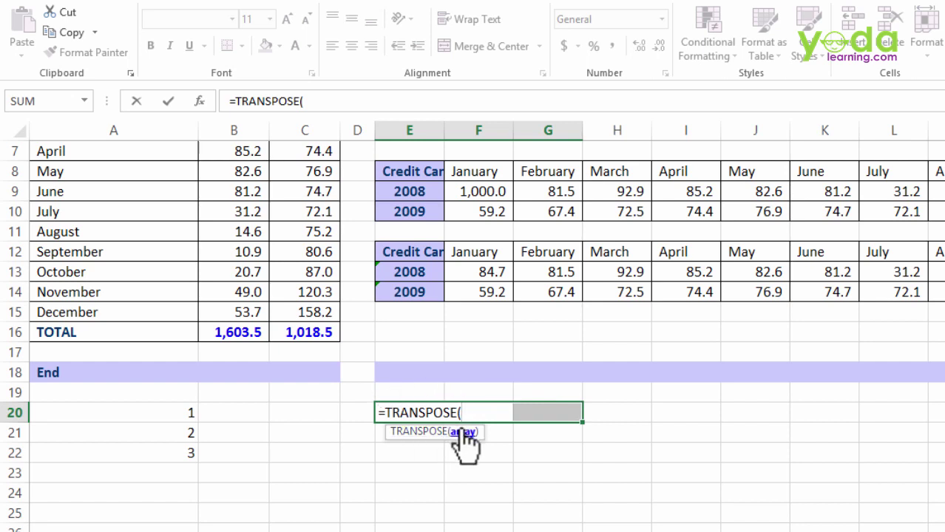
pyautogui.moveTo(164, 411); pyautogui.dragTo(169, 453)
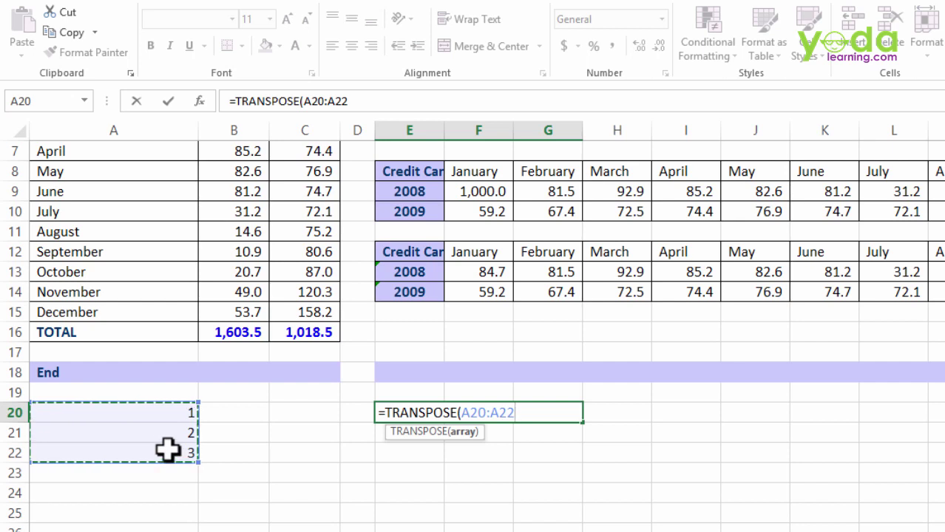
pyautogui.write(')')
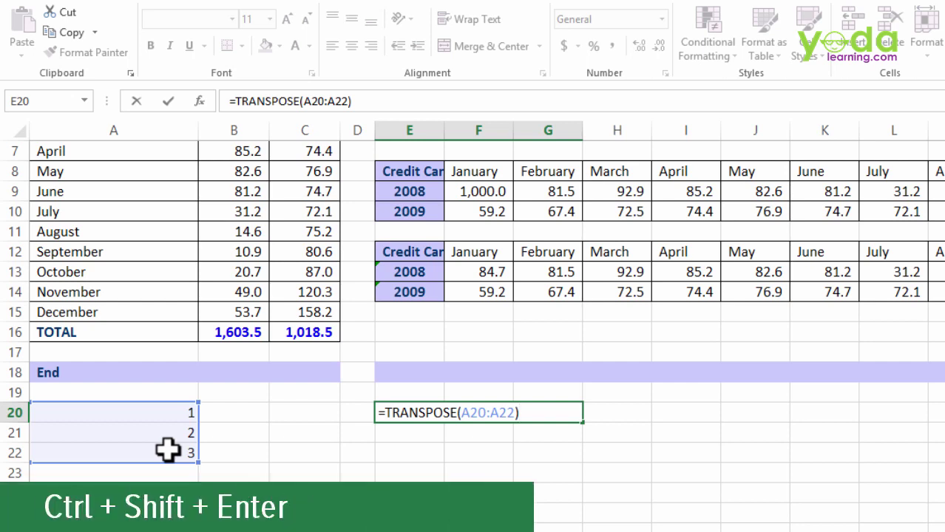
pyautogui.hotkey('ctrl', 'shift', 'Return')
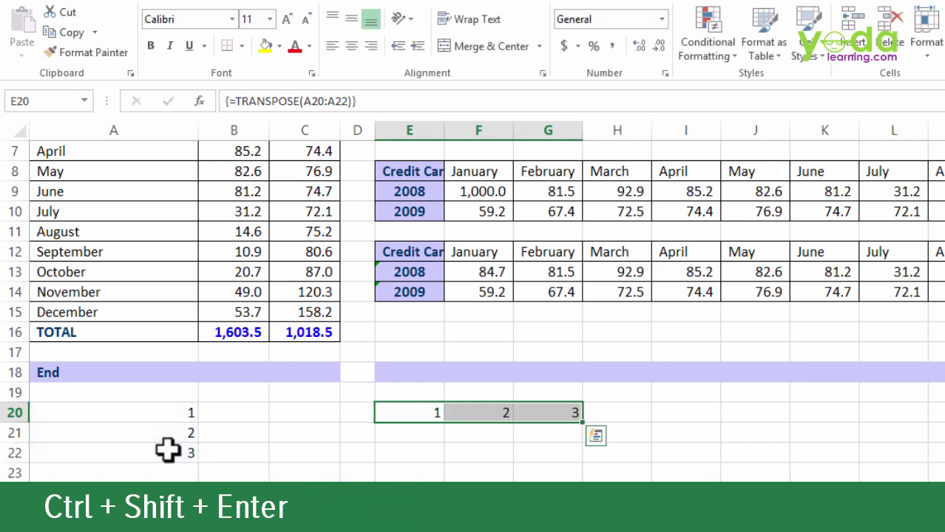
# Step: Set A20 to 12 to test the linked transpose, and clear the trial cells from A20 across to column H
pyautogui.click(170, 412)
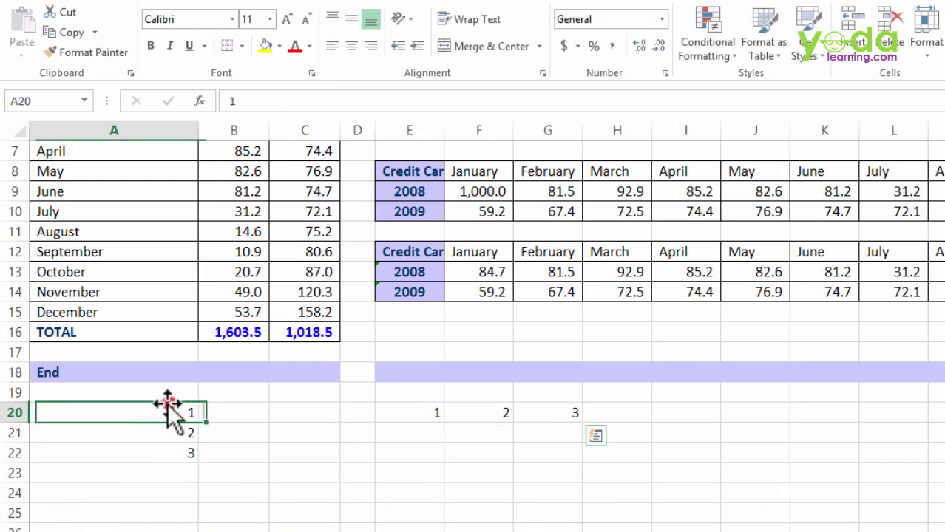
pyautogui.click(201, 459)
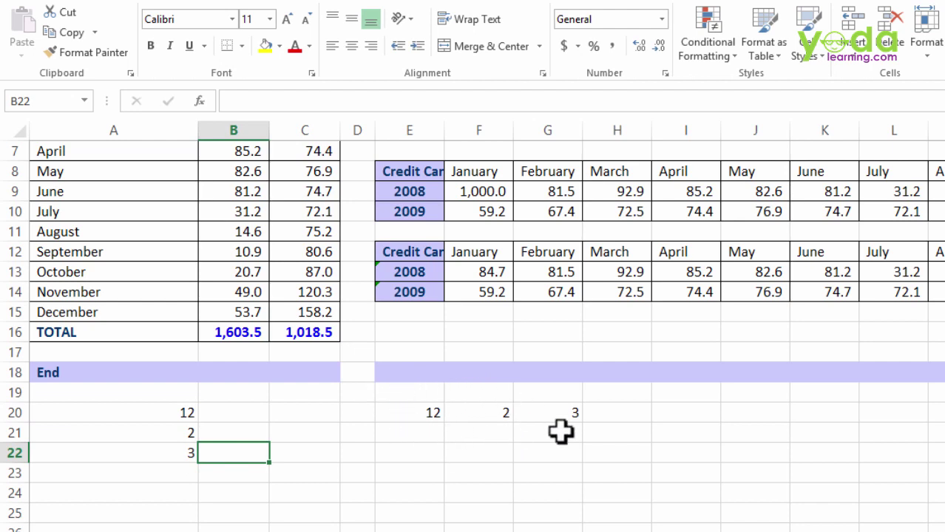
pyautogui.click(156, 414)
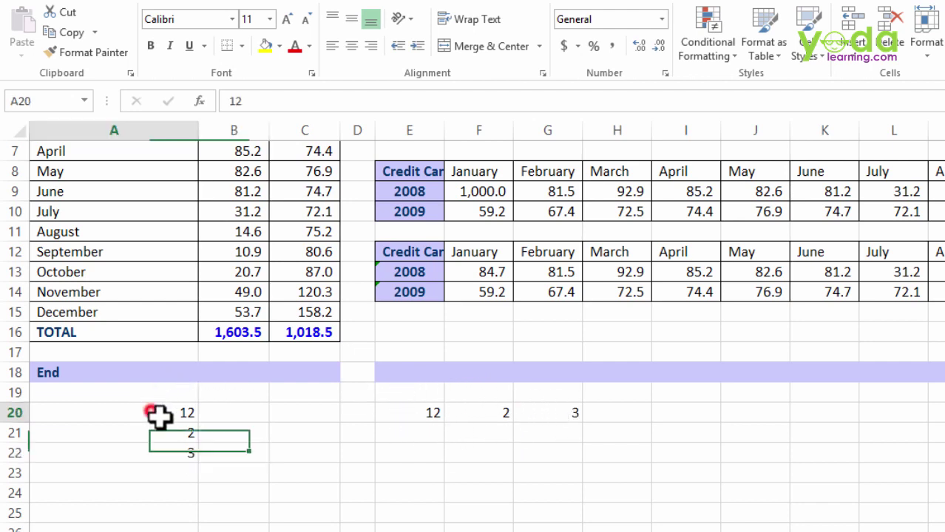
pyautogui.moveTo(159, 416); pyautogui.dragTo(581, 522)
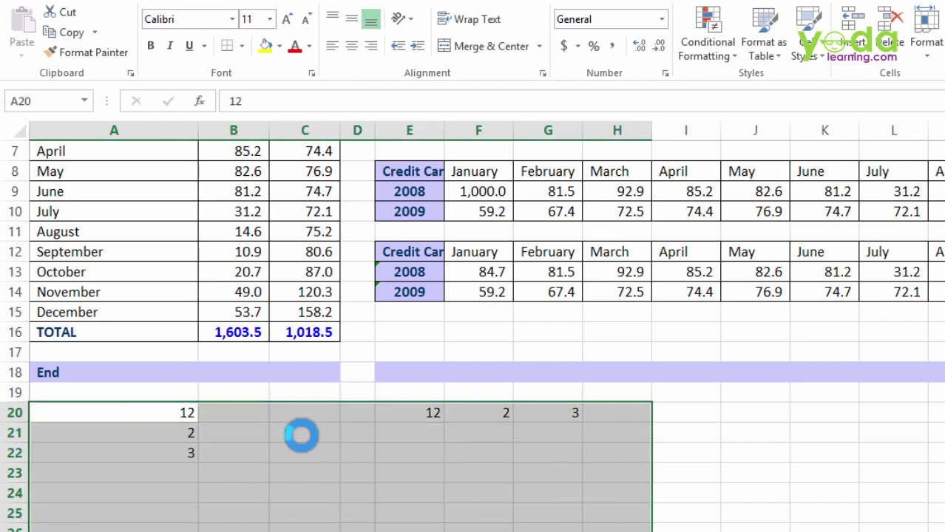
pyautogui.scroll(2, 291, 347)
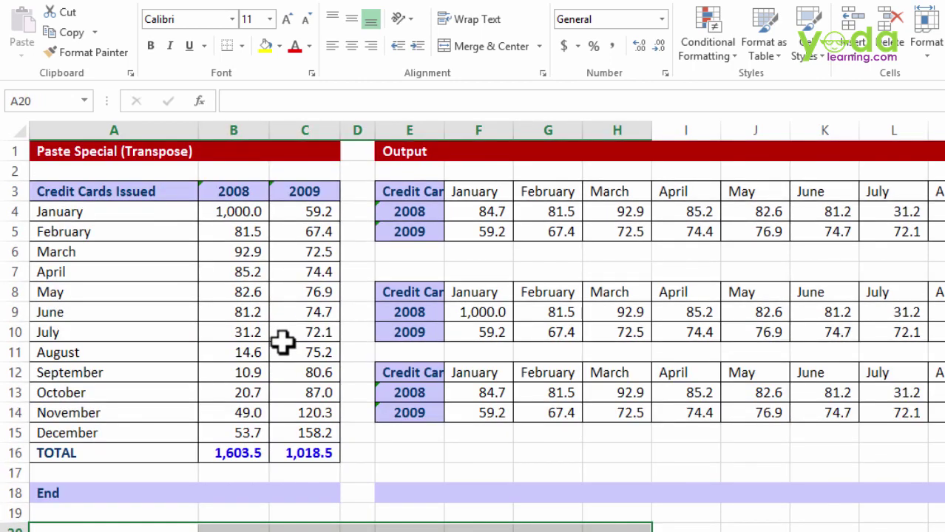
pyautogui.moveTo(148, 190); pyautogui.dragTo(152, 453)
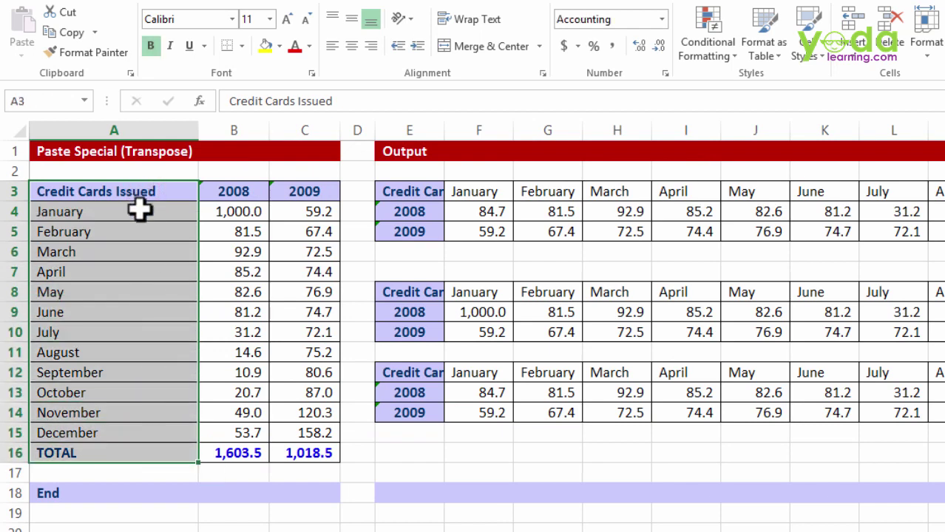
pyautogui.scroll(-3, 421, 414)
pyautogui.moveTo(400, 373); pyautogui.dragTo(933, 353)
pyautogui.scroll(3, 636, 355)
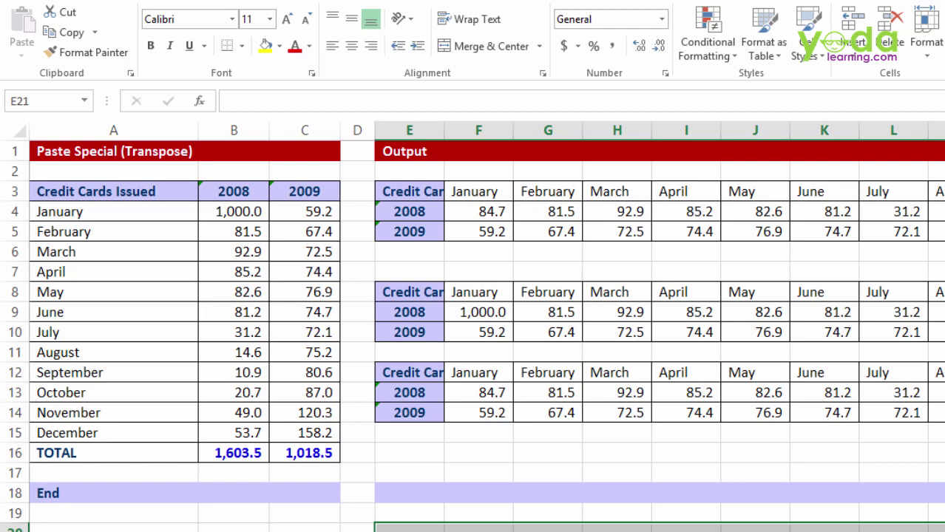
# Step: Copy the table A3:C16, paste it transposed at E20, and clear the pasted contents while keeping their formatting
pyautogui.moveTo(76, 190); pyautogui.dragTo(310, 452)
pyautogui.hotkey('ctrl', 'c')
pyautogui.scroll(-3, 443, 326)
pyautogui.scroll(-2, 450, 321)
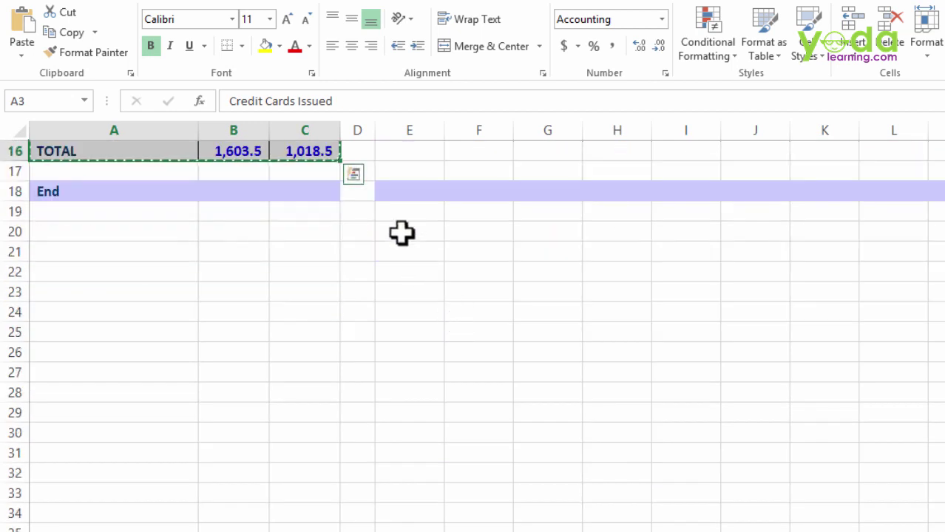
pyautogui.rightClick(405, 230)
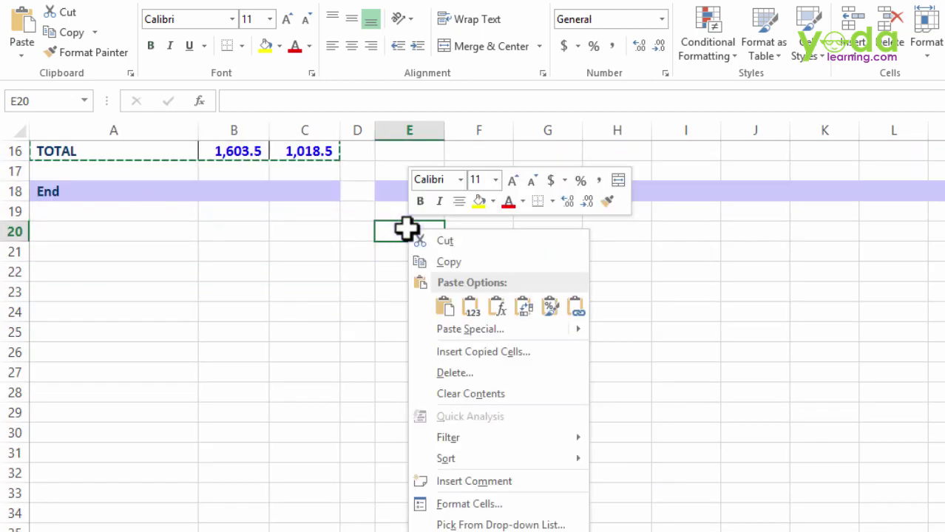
pyautogui.click(464, 329)
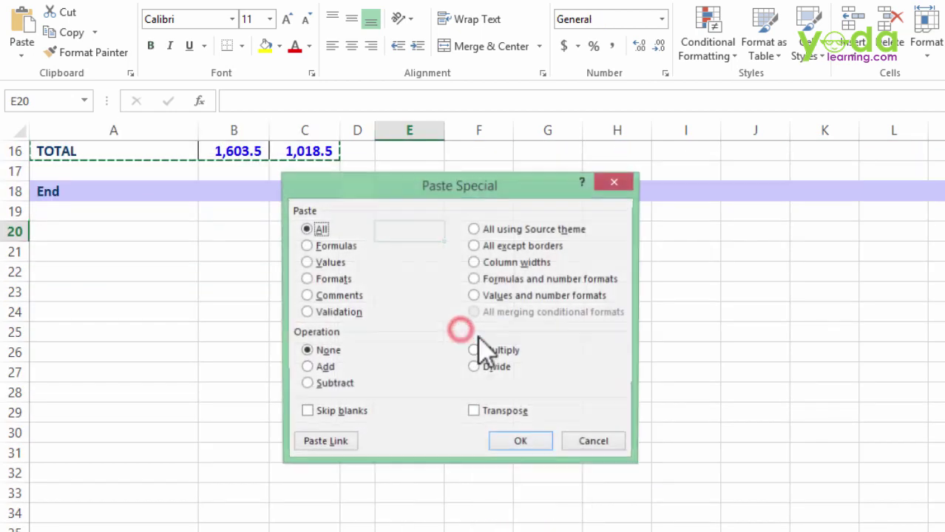
pyautogui.click(489, 417)
pyautogui.click(521, 443)
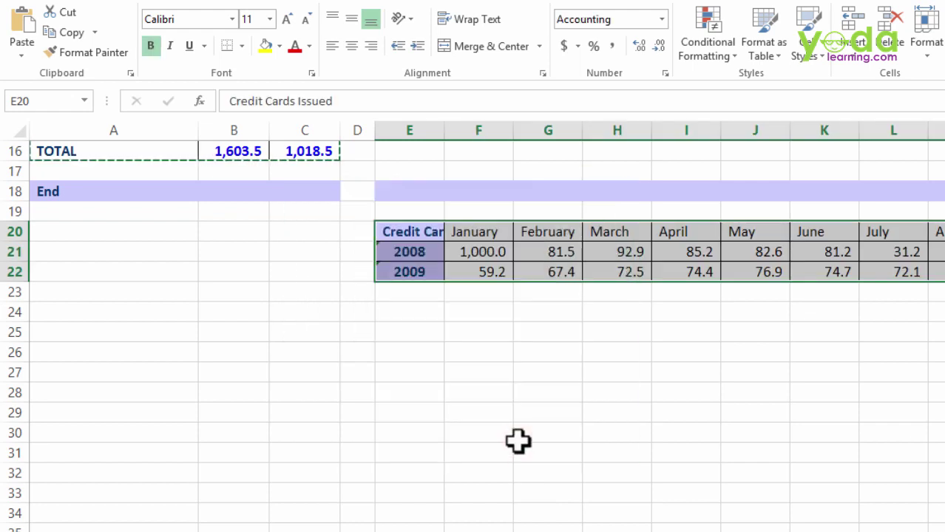
pyautogui.press('Delete')
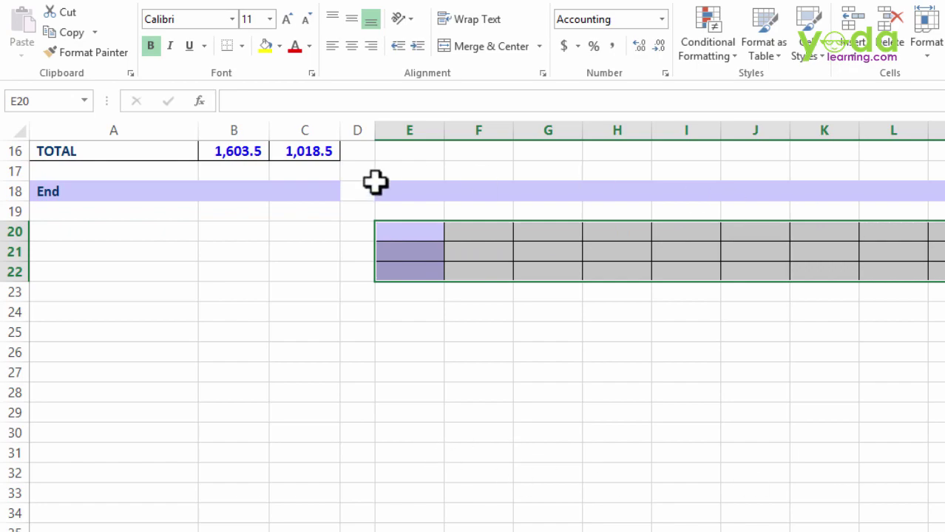
# Step: Examine the source table, the existing transposed outputs and the empty formatted range E20:R22
pyautogui.scroll(5, 464, 361)
pyautogui.scroll(-1, 464, 360)
pyautogui.scroll(-3, 841, 284)
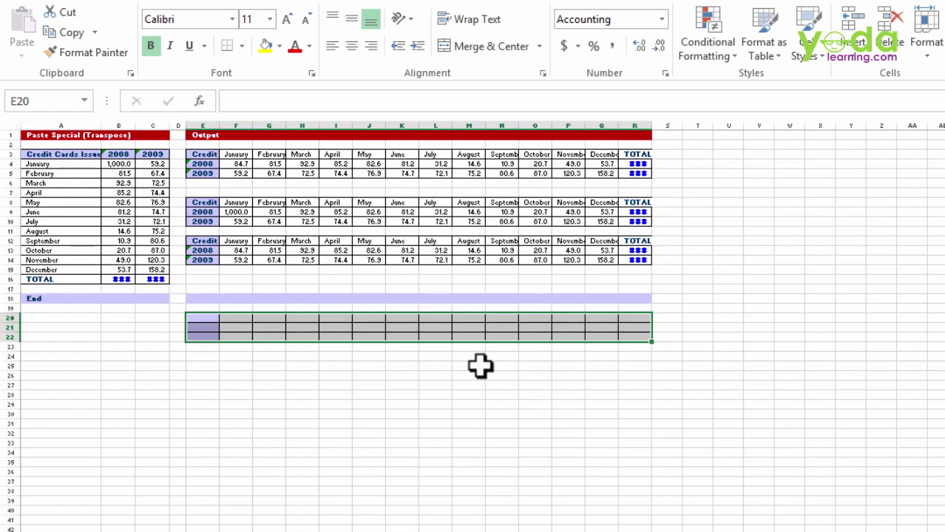
pyautogui.scroll(3, 482, 365)
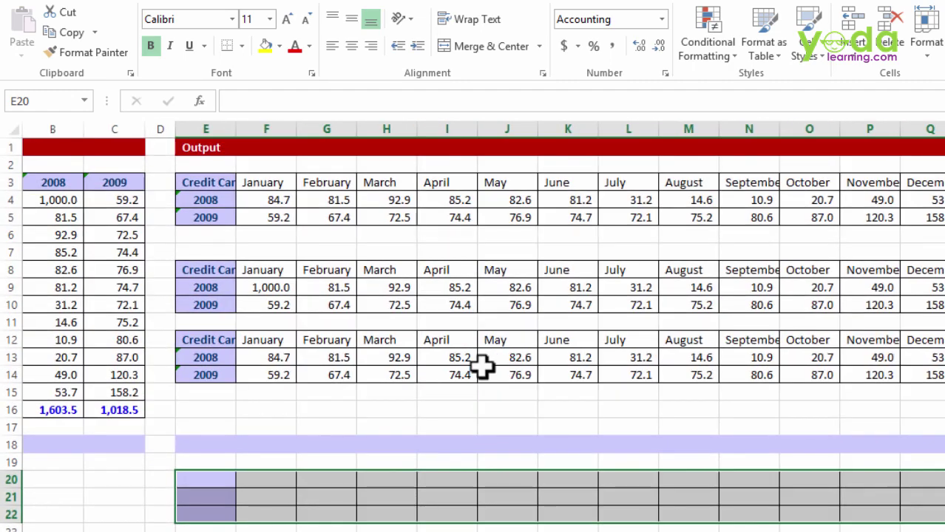
pyautogui.scroll(1, 475, 308)
pyautogui.scroll(-2, 471, 309)
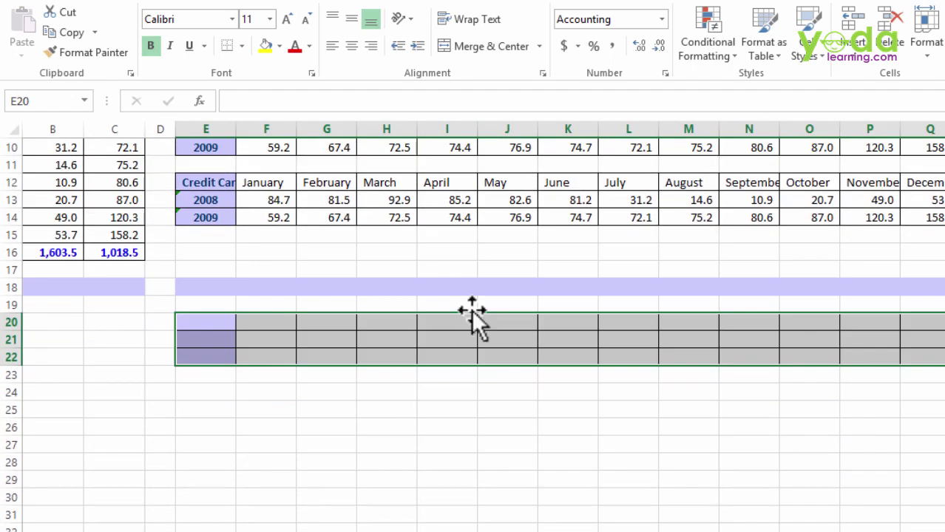
pyautogui.scroll(-1, 471, 309)
# Step: Enter the array formula =TRANSPOSE(A3:C16) across the formatted range E20:R22
pyautogui.write('=')
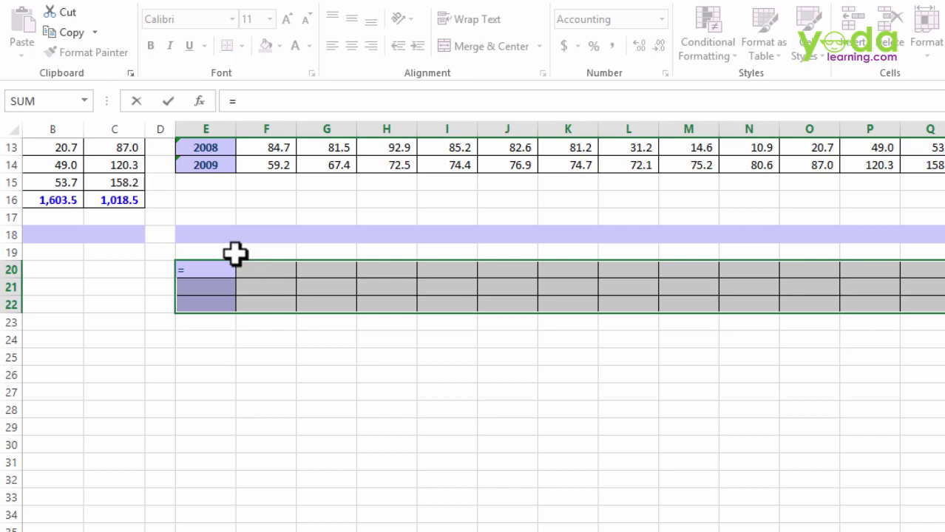
pyautogui.write('tra')
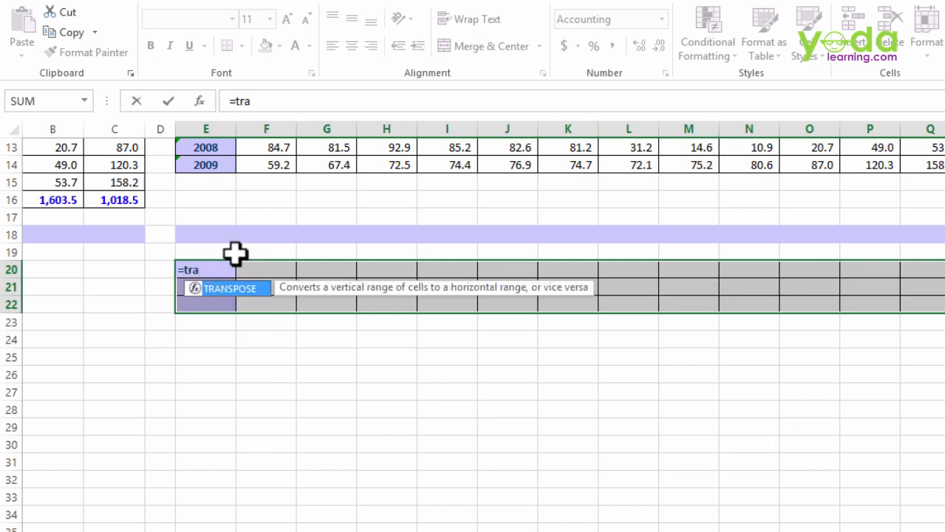
pyautogui.press('Tab')
pyautogui.hscroll(-1, 179, 332)
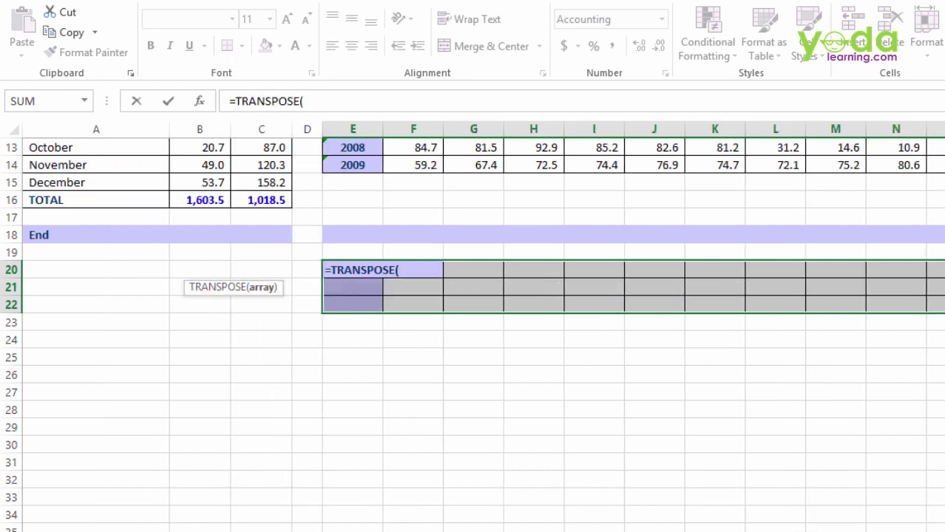
pyautogui.scroll(4, 179, 332)
pyautogui.moveTo(108, 175); pyautogui.dragTo(260, 403)
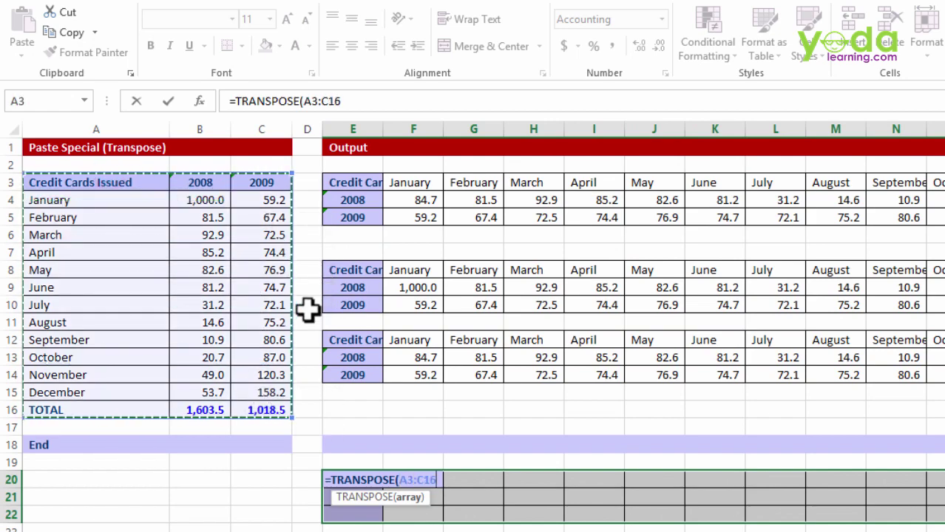
pyautogui.scroll(-2, 310, 308)
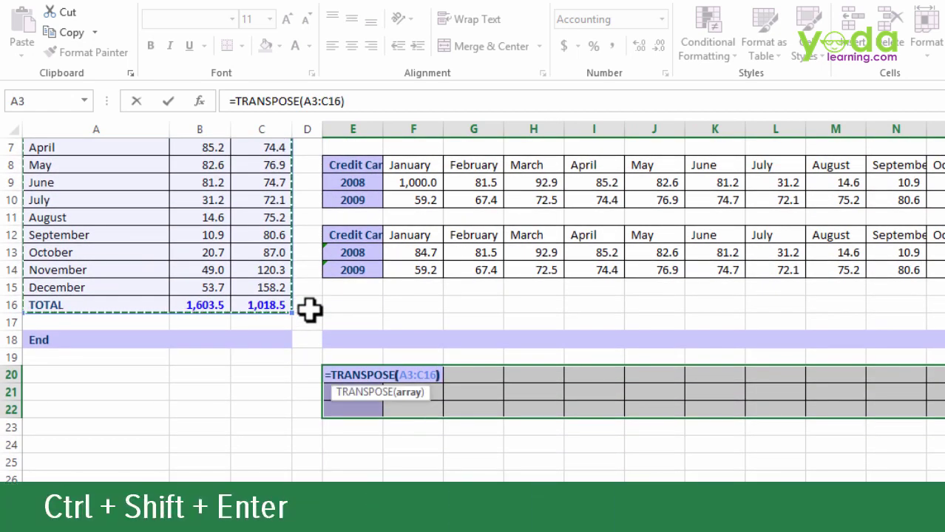
pyautogui.hotkey('ctrl', 'shift', 'Return')
pyautogui.hotkey('ctrl', 'shift', 'Return')
# Step: Fill the 1000 in B4 down through B15 to test the linked transposed tables
pyautogui.scroll(2, 341, 191)
pyautogui.click(201, 199)
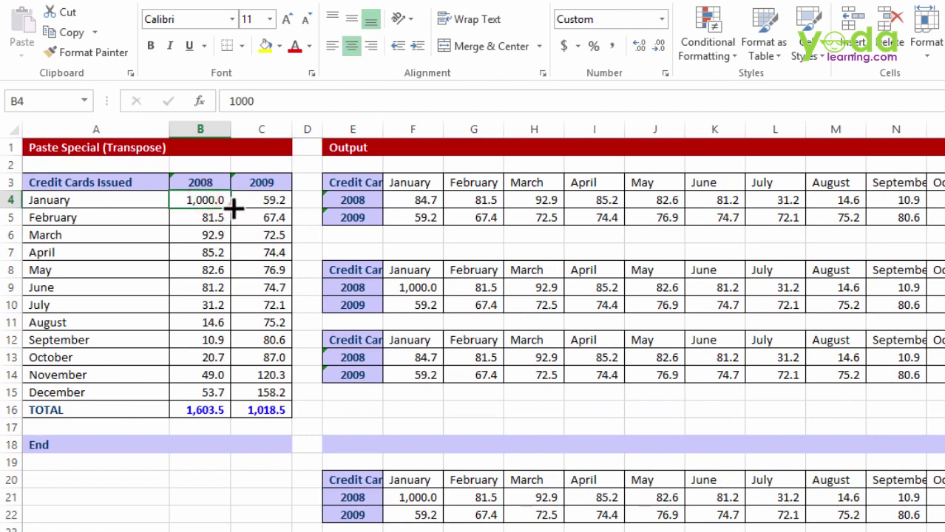
pyautogui.moveTo(230, 209); pyautogui.dragTo(223, 397)
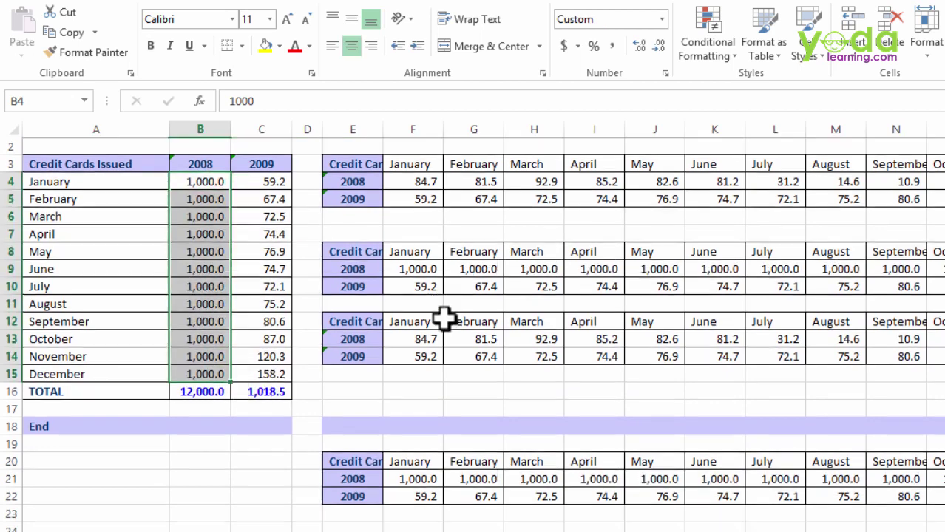
pyautogui.scroll(-1, 443, 318)
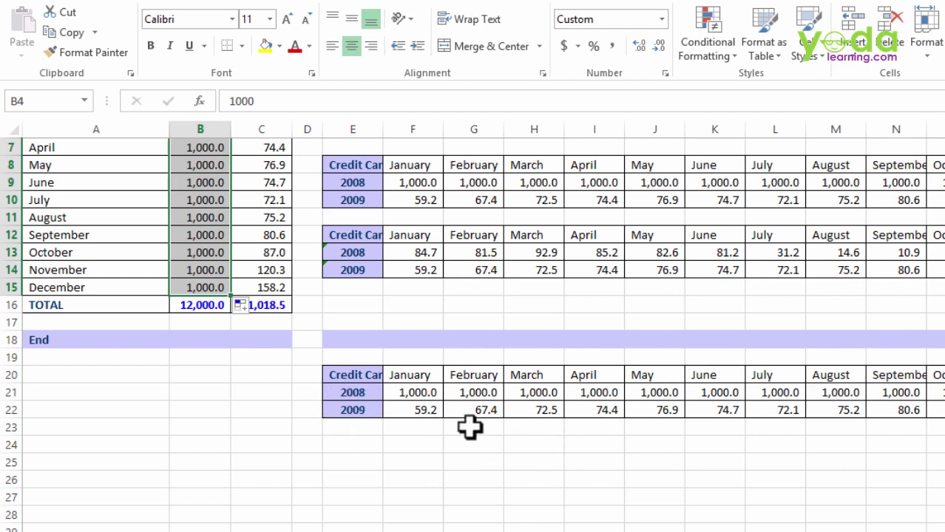
# Step: Copy the table A3:C16, paste it transposed at E25, and clear the pasted contents while keeping their formatting
pyautogui.scroll(2, 456, 423)
pyautogui.click(365, 343)
pyautogui.click(126, 185)
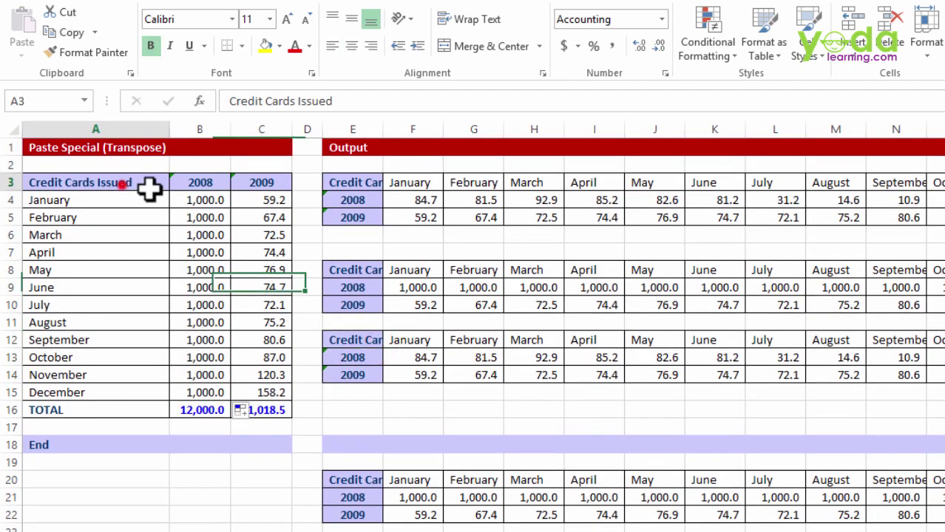
pyautogui.moveTo(150, 190); pyautogui.dragTo(270, 410)
pyautogui.hotkey('ctrl', 'c')
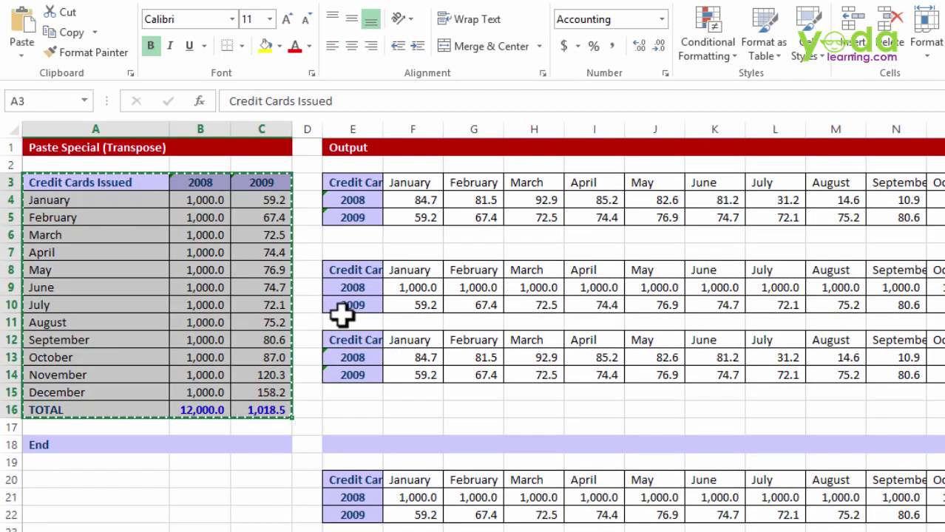
pyautogui.scroll(-4, 347, 318)
pyautogui.click(362, 353)
pyautogui.rightClick(363, 354)
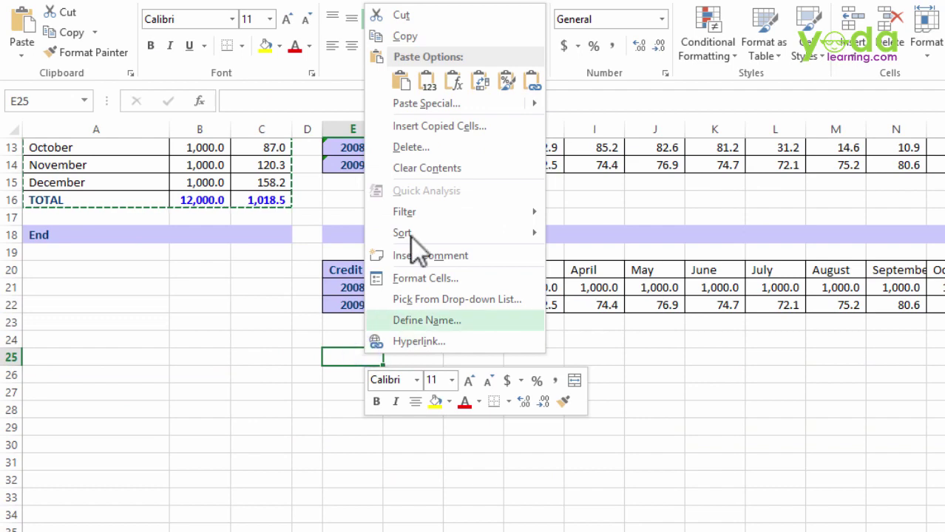
pyautogui.click(417, 103)
pyautogui.click(447, 193)
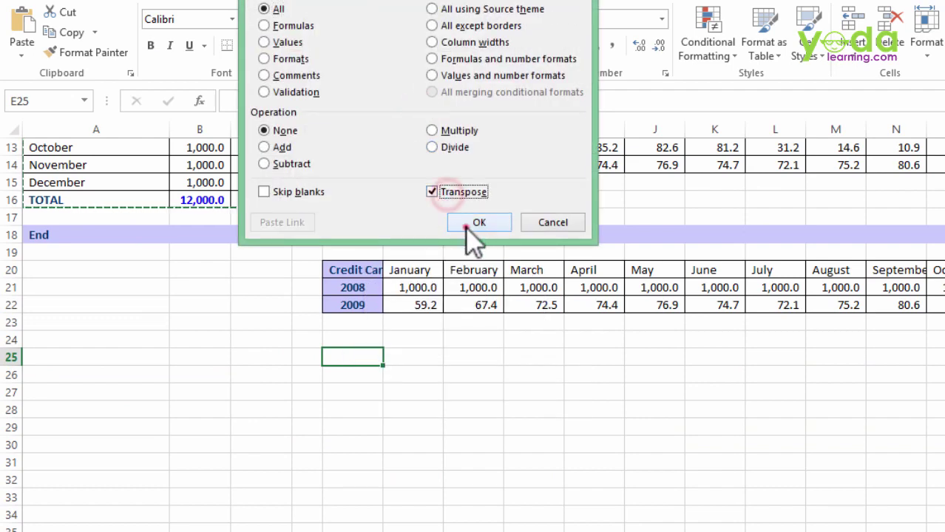
pyautogui.click(466, 224)
pyautogui.press('Delete')
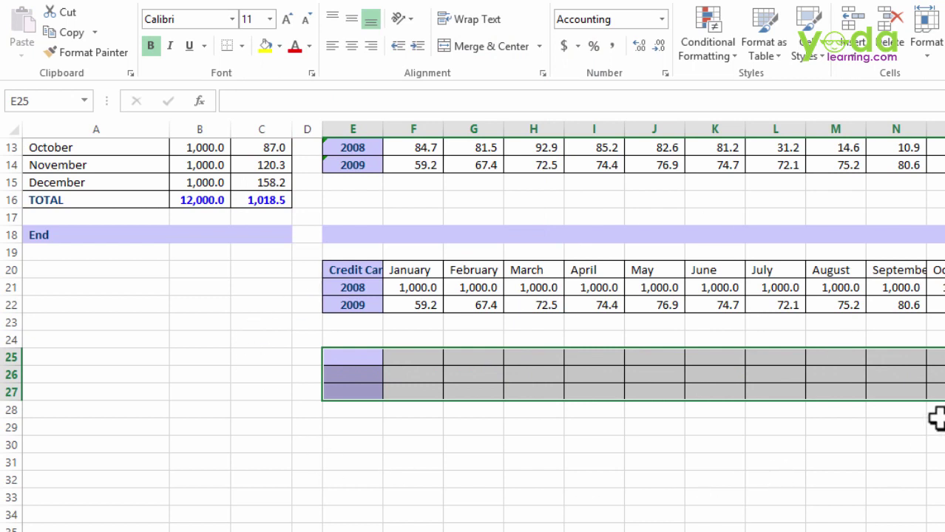
pyautogui.write('=tr')
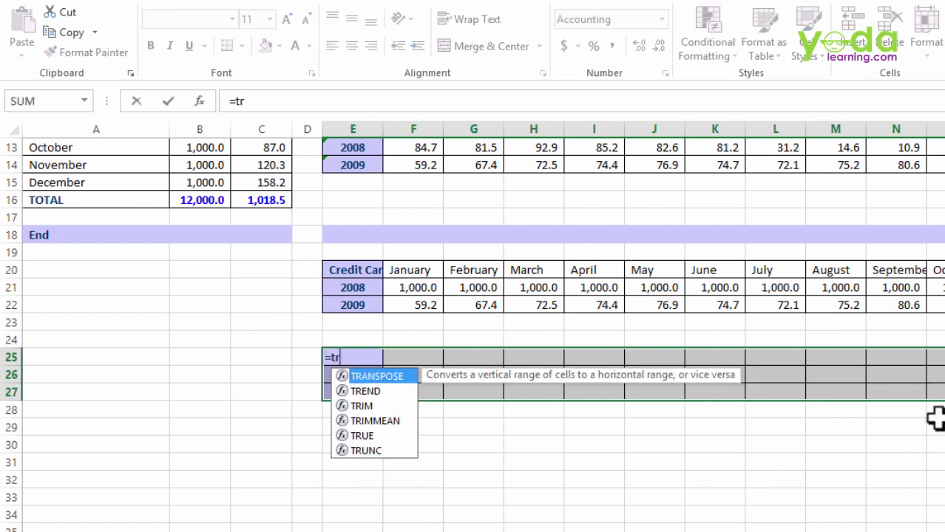
pyautogui.write('anspoer')
pyautogui.press('Tab')
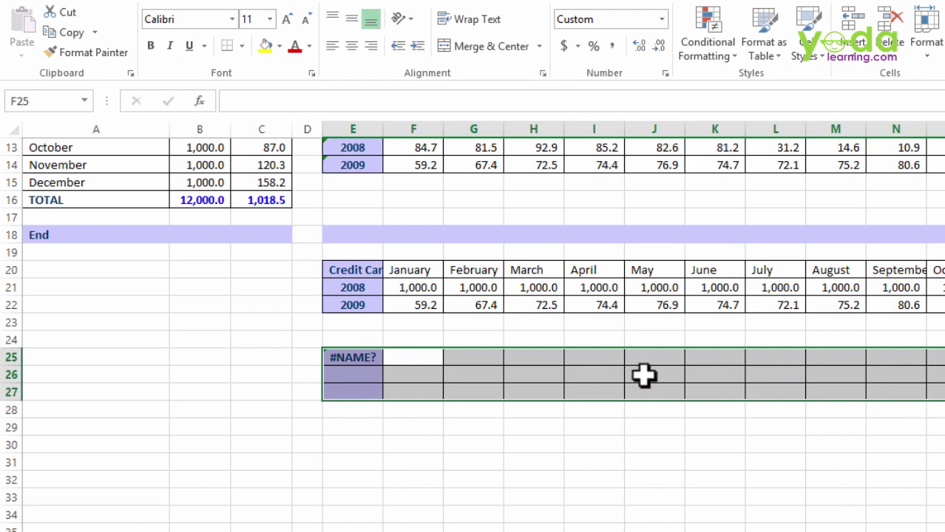
pyautogui.press('Left')
pyautogui.hotkey('ctrl', 'z')
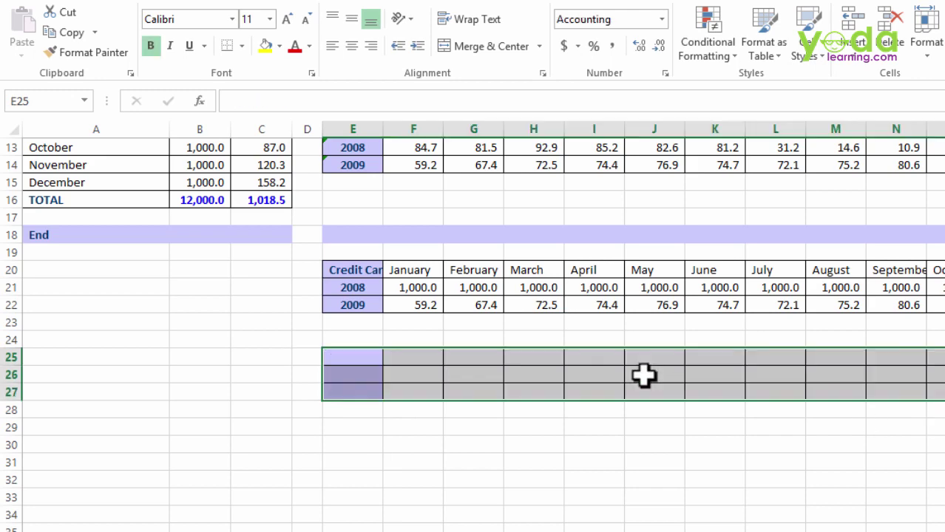
# Step: Paste a transposed copy of the table A3:C16 at E29 and clear its contents, keeping the formatting
pyautogui.scroll(4, 200, 254)
pyautogui.moveTo(147, 182); pyautogui.dragTo(268, 408)
pyautogui.hotkey('ctrl', 'c')
pyautogui.scroll(-4, 343, 380)
pyautogui.rightClick(360, 425)
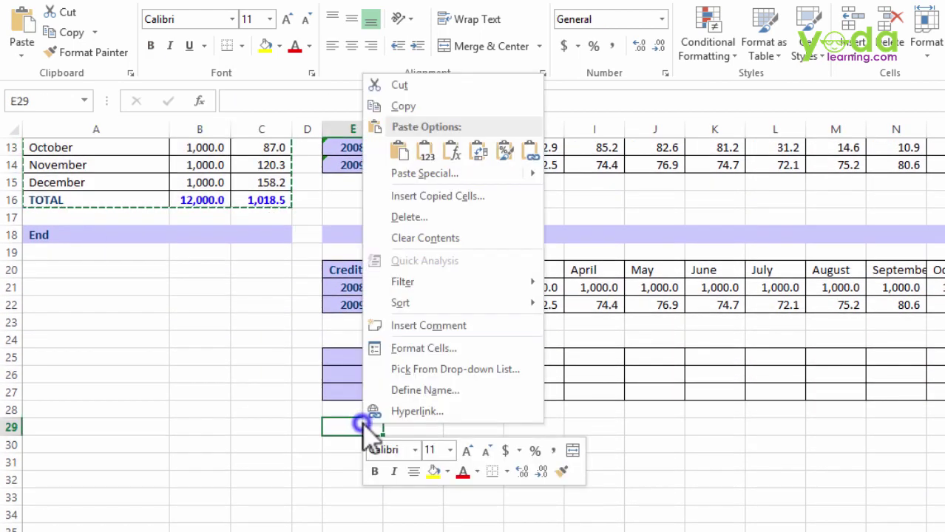
pyautogui.click(436, 175)
pyautogui.click(448, 258)
pyautogui.click(488, 289)
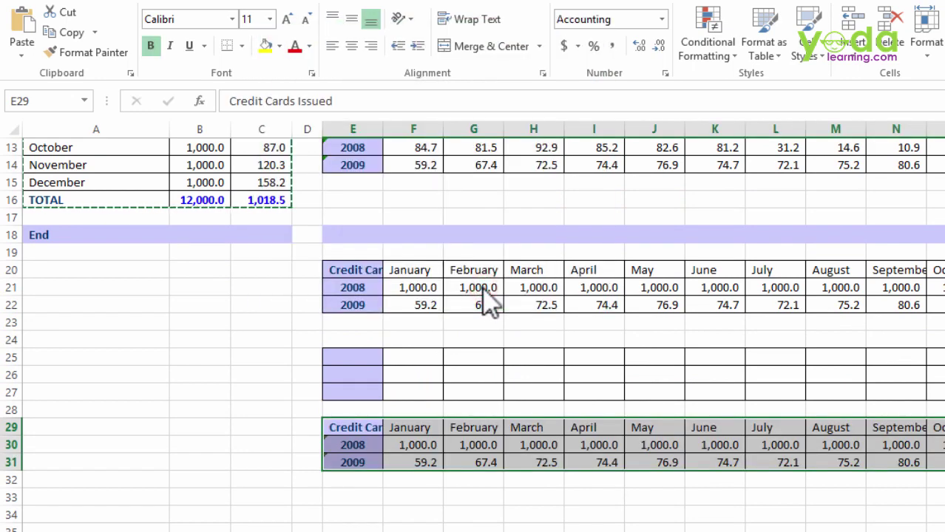
pyautogui.press('Delete')
# Step: Enter the array formula =TRANSPOSE(A3:C16) across the formatted range E29:R31
pyautogui.write('=')
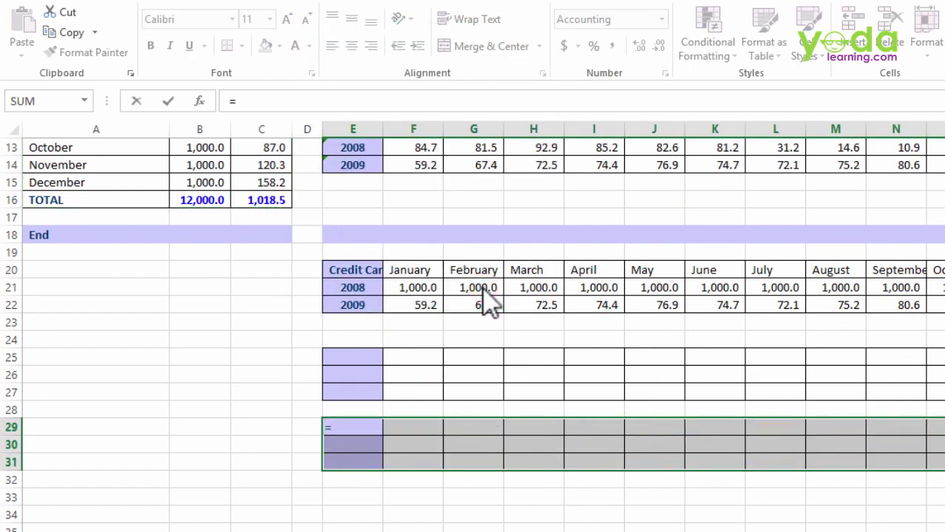
pyautogui.write('tran')
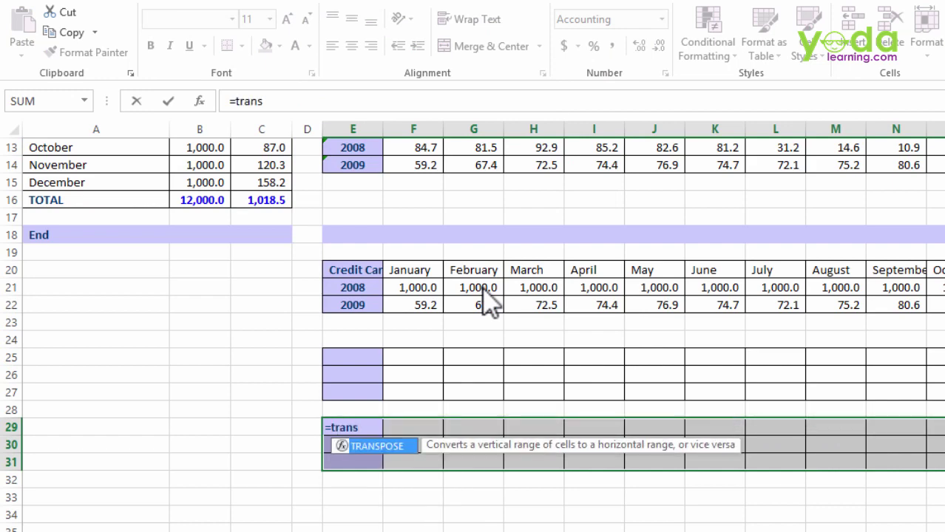
pyautogui.write('s')
pyautogui.press('Tab')
pyautogui.scroll(4, 327, 249)
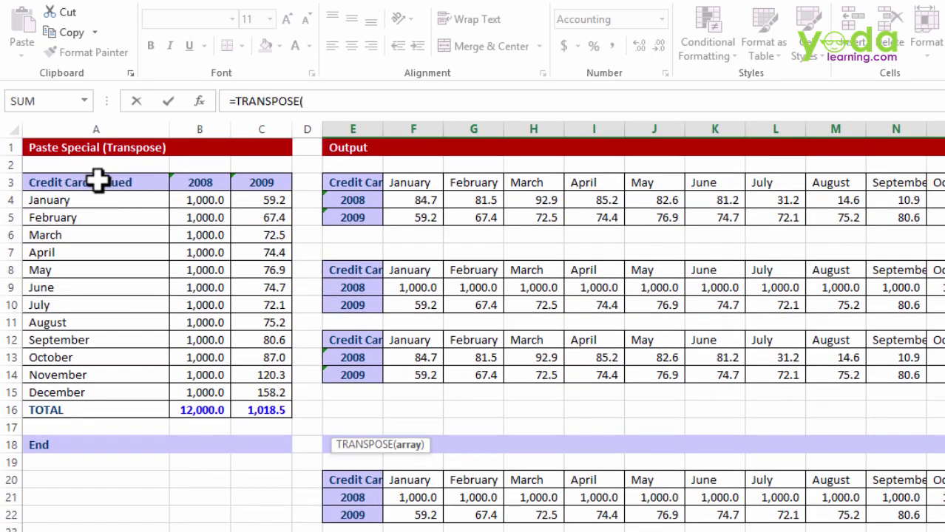
pyautogui.moveTo(98, 182); pyautogui.dragTo(264, 411)
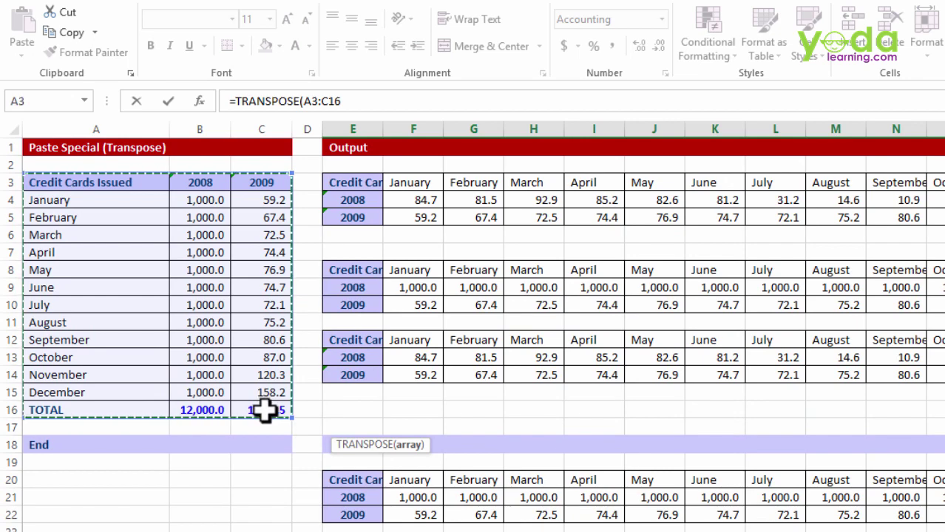
pyautogui.hotkey('ctrl', 'shift', 'Return')
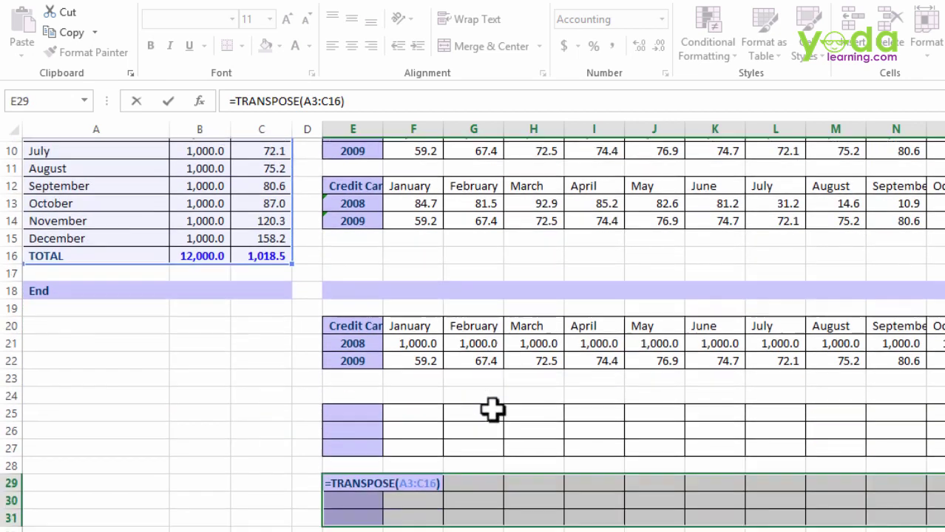
pyautogui.scroll(-1, 488, 409)
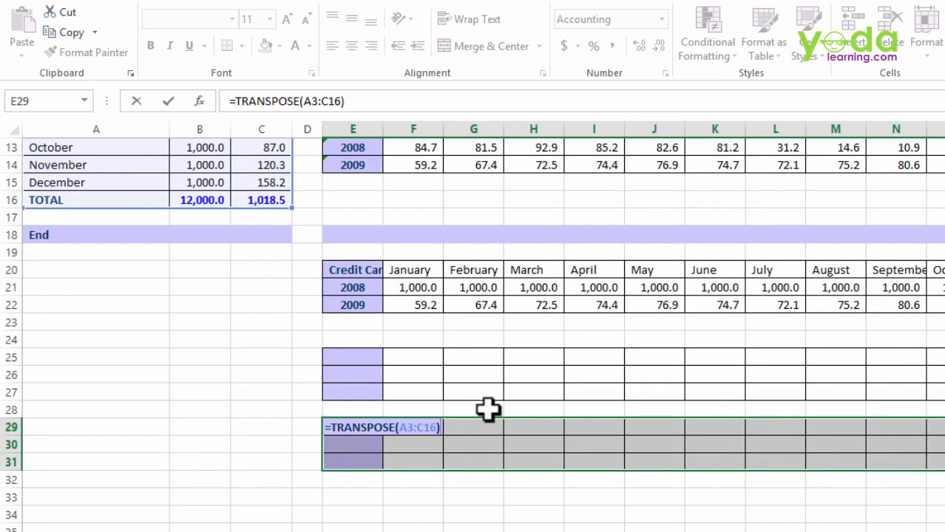
pyautogui.hotkey('ctrl', 'shift', 'Return')
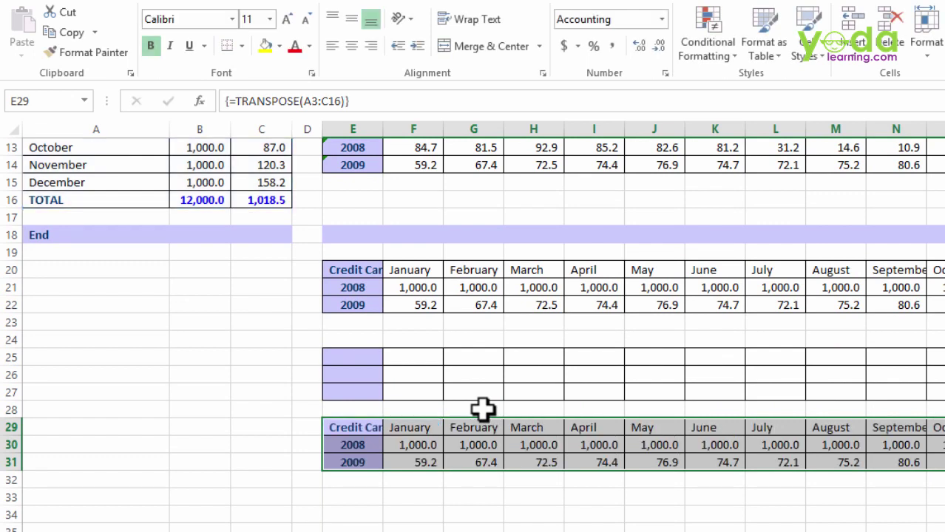